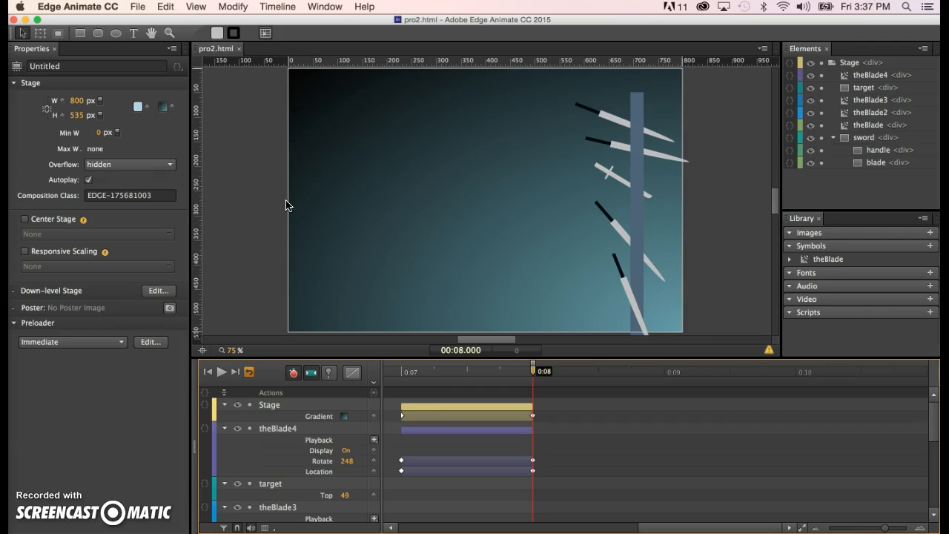
# - Play the animation from the start, preview it in the browser, and return to Edge Animate
pyautogui.click(208, 373)
pyautogui.click(220, 372)
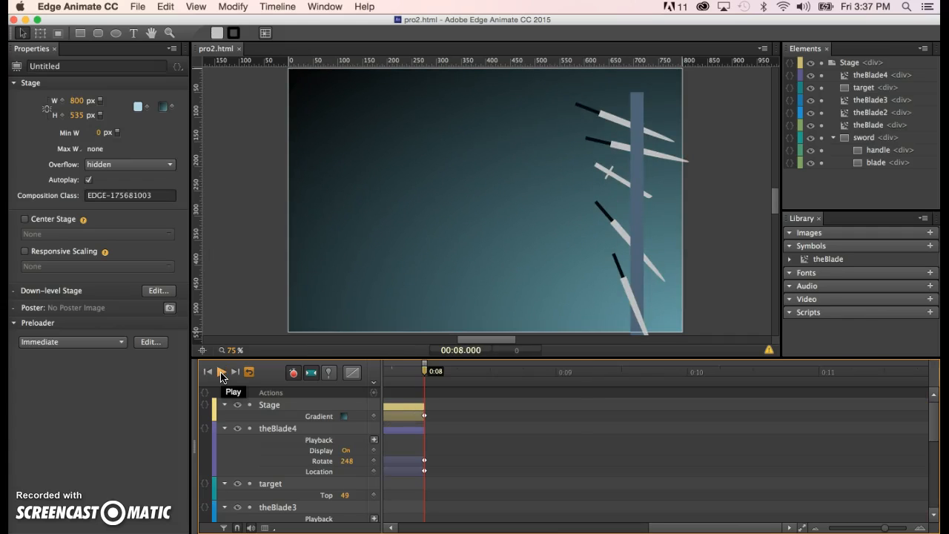
pyautogui.press('super+Return')
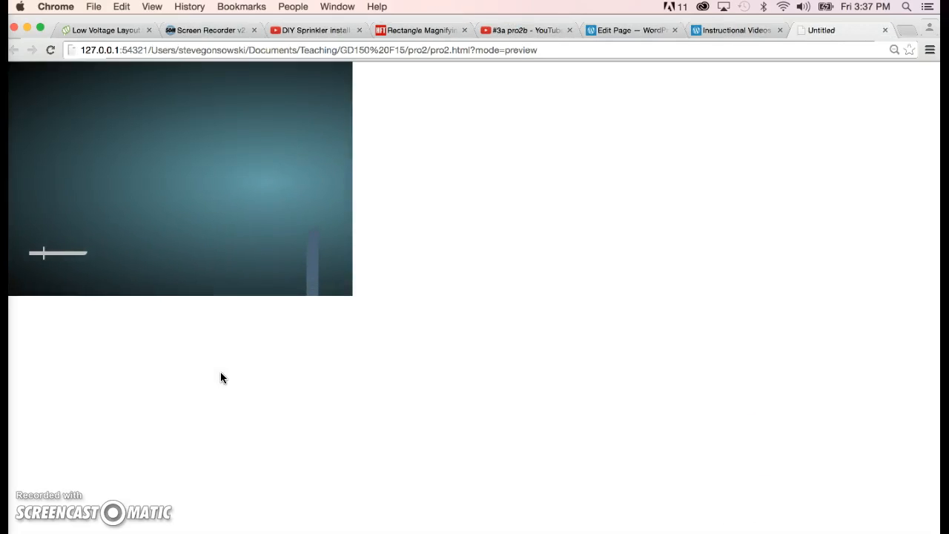
pyautogui.click(149, 213)
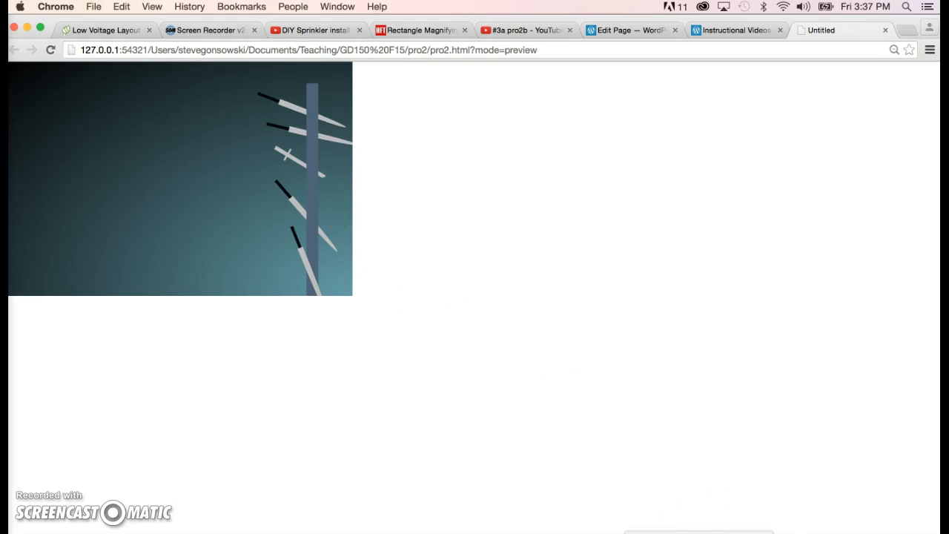
pyautogui.click(700, 532)
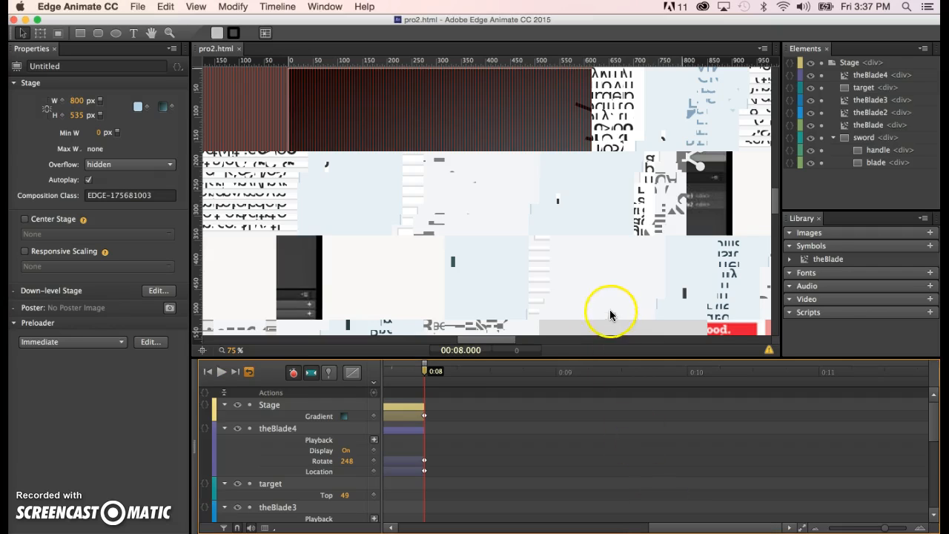
# - Scrub the timeline through theBlade4's throw and place the playhead at 0:08, the end of its motion
pyautogui.click(207, 373)
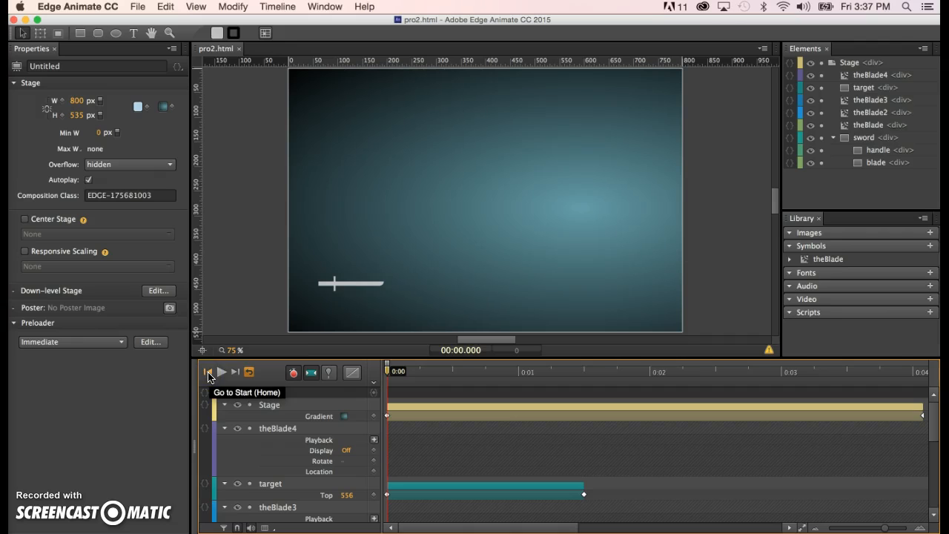
pyautogui.hscroll(5, 579, 465)
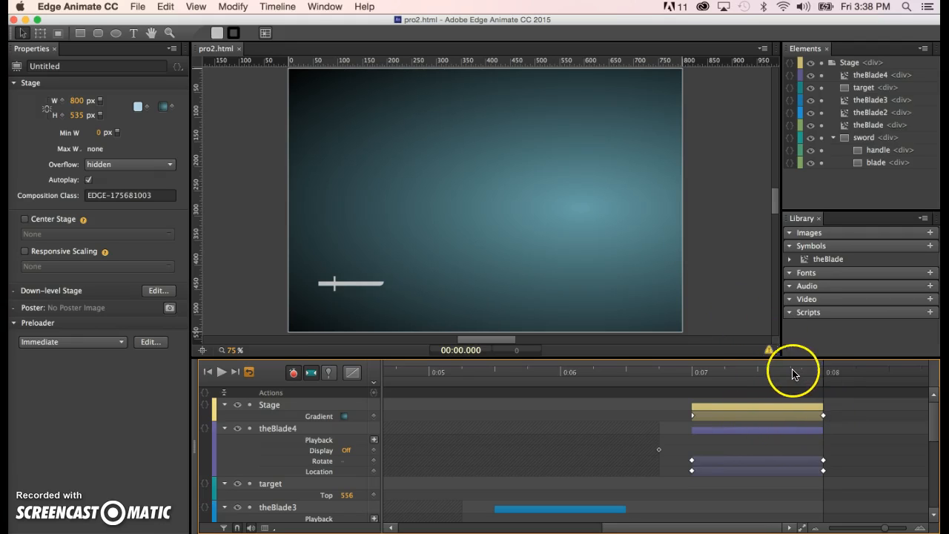
pyautogui.click(755, 377)
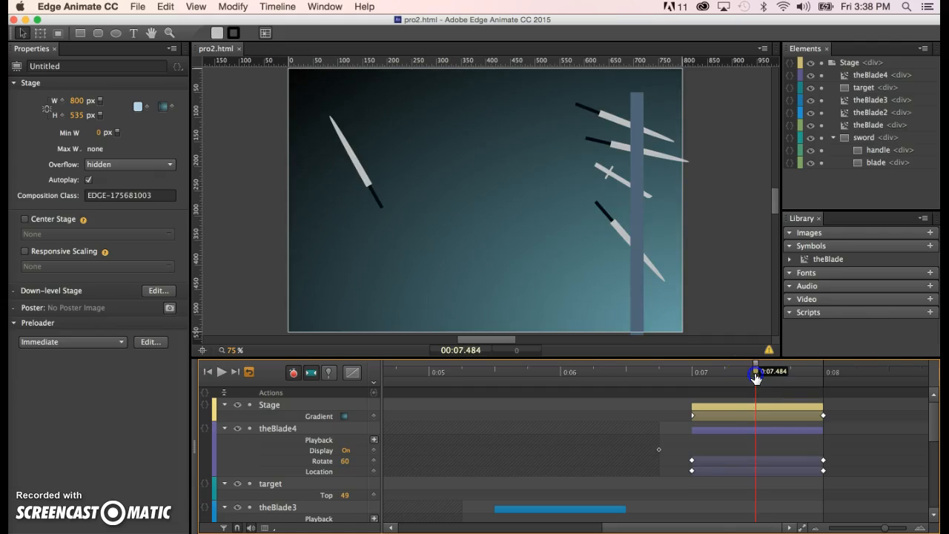
pyautogui.moveTo(756, 376); pyautogui.dragTo(828, 373)
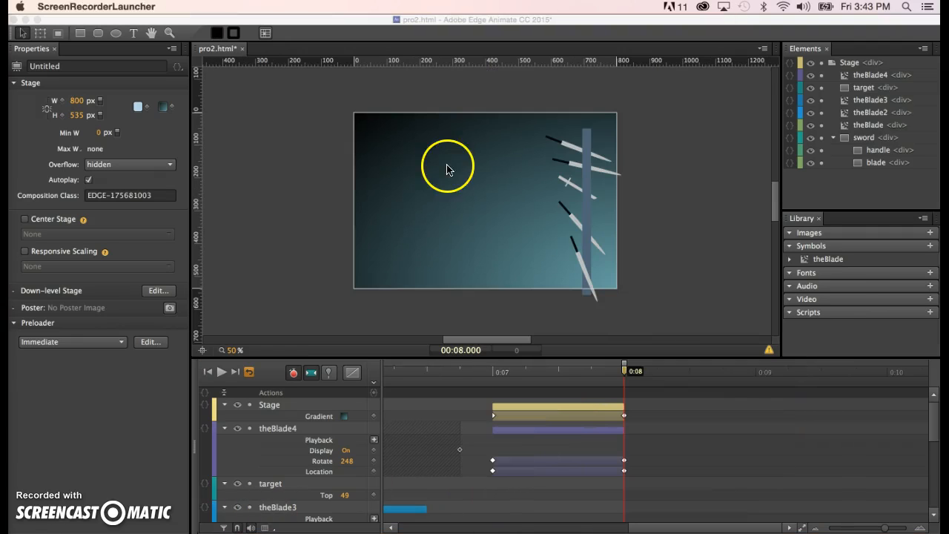
# - Draw a black 800 × 535 px rectangle covering the whole stage
pyautogui.click(400, 211)
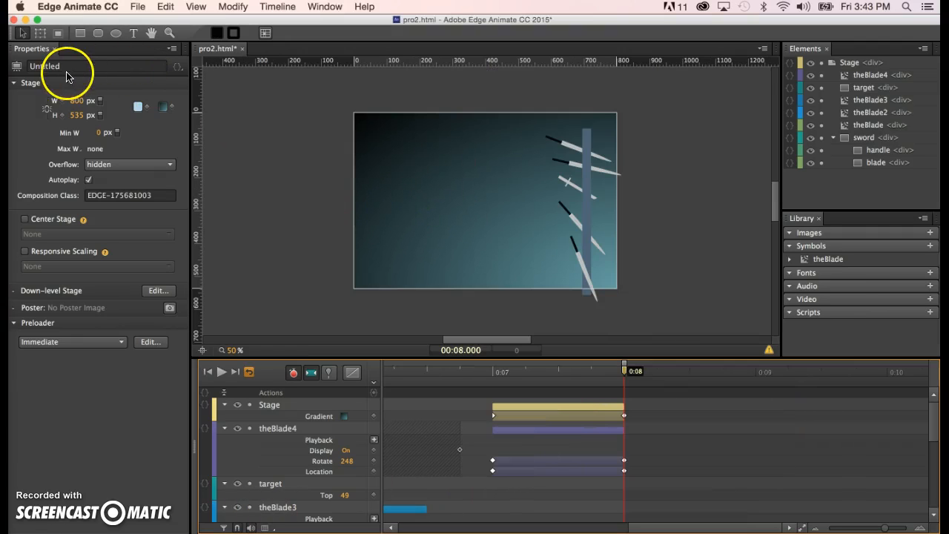
pyautogui.click(80, 34)
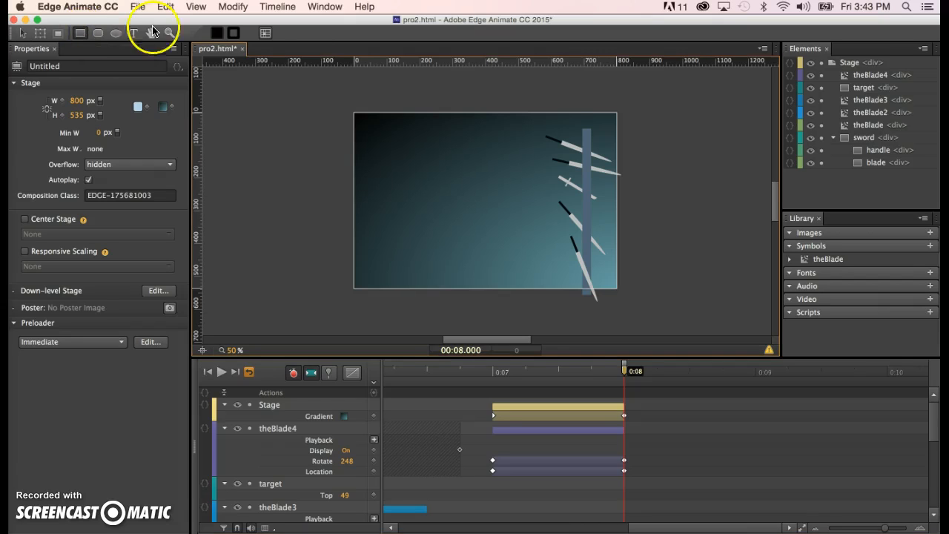
pyautogui.moveTo(353, 112); pyautogui.dragTo(617, 287)
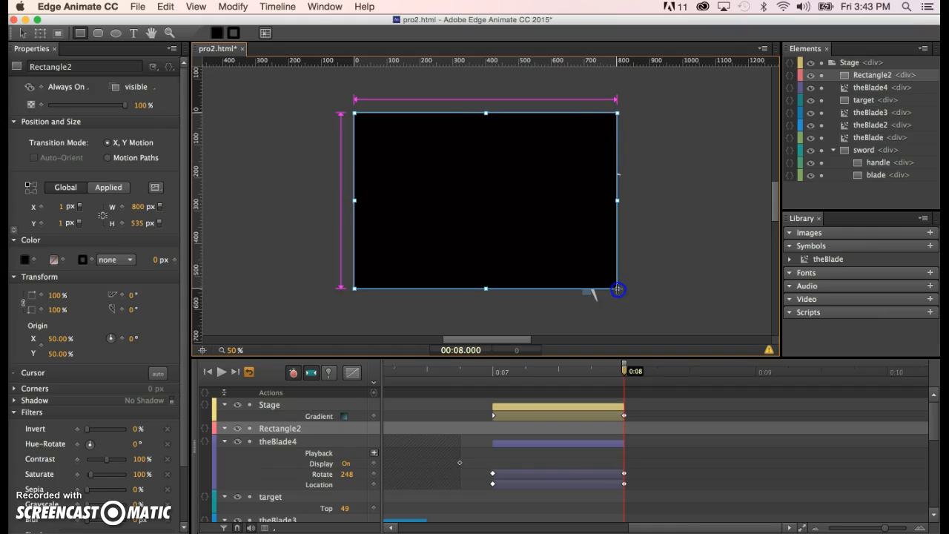
pyautogui.moveTo(617, 288); pyautogui.dragTo(617, 287)
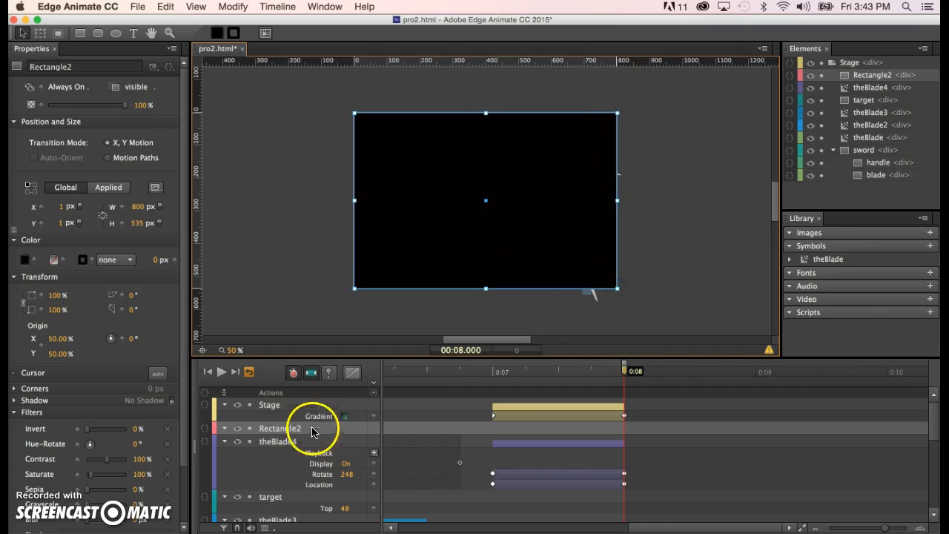
# - Rename the black rectangle as fadeOut
pyautogui.click(278, 429)
pyautogui.click(278, 428)
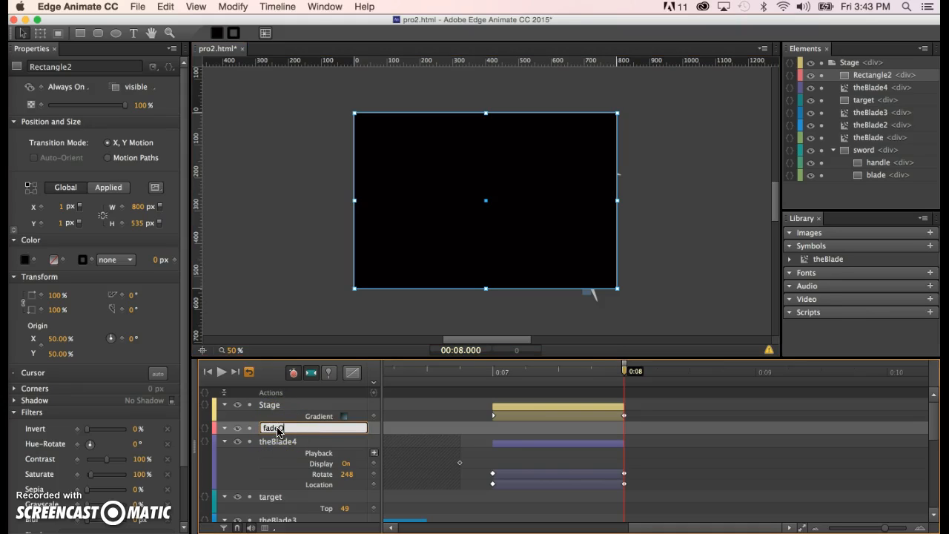
pyautogui.click(283, 237)
# - Add a 100% opacity keyframe to the fadeOut rectangle at 0:08
pyautogui.click(625, 371)
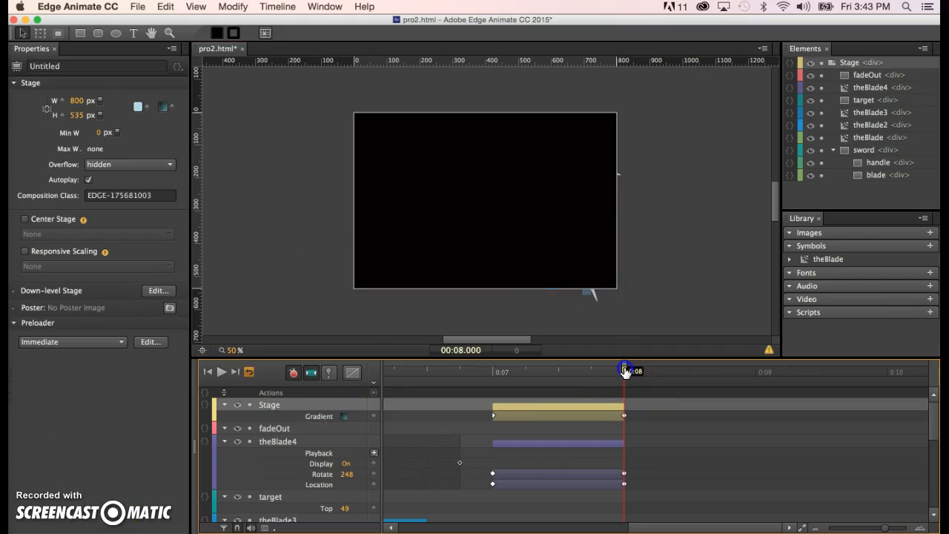
pyautogui.moveTo(637, 371); pyautogui.dragTo(625, 372)
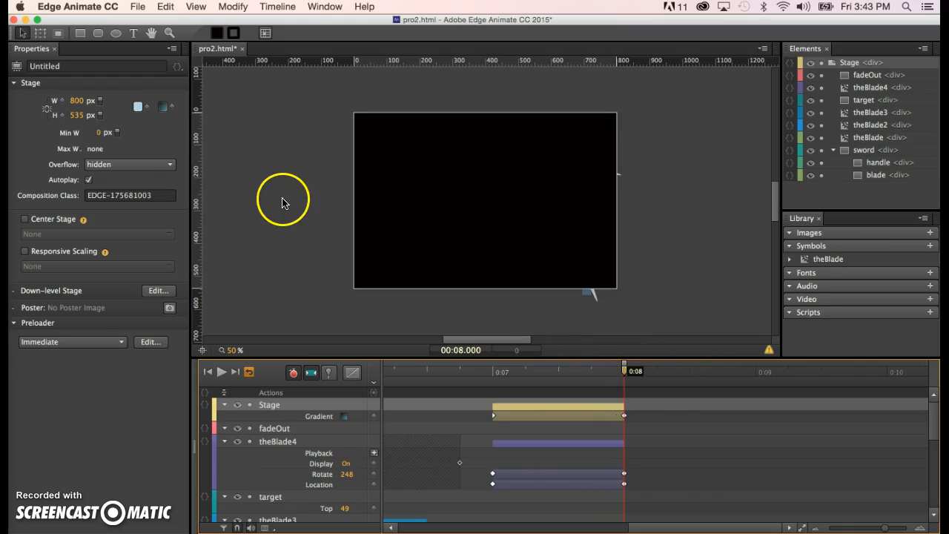
pyautogui.moveTo(624, 373)
pyautogui.mouseDown()
pyautogui.moveTo(648, 372)
pyautogui.moveTo(627, 374)
pyautogui.mouseUp()
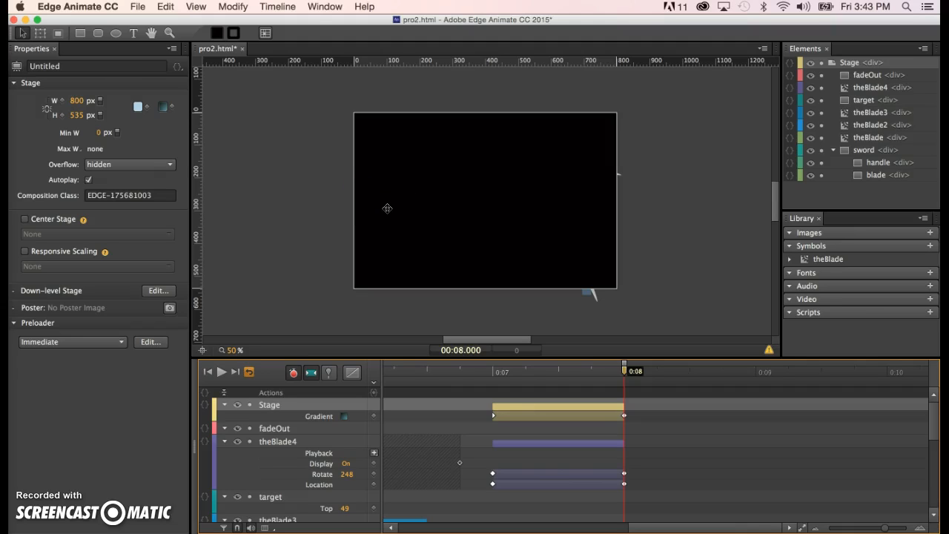
pyautogui.click(446, 166)
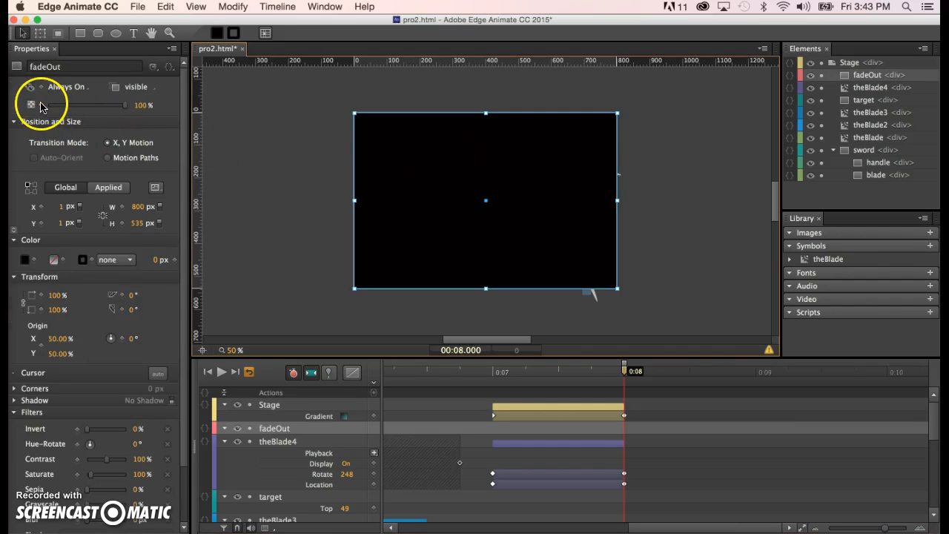
pyautogui.click(41, 105)
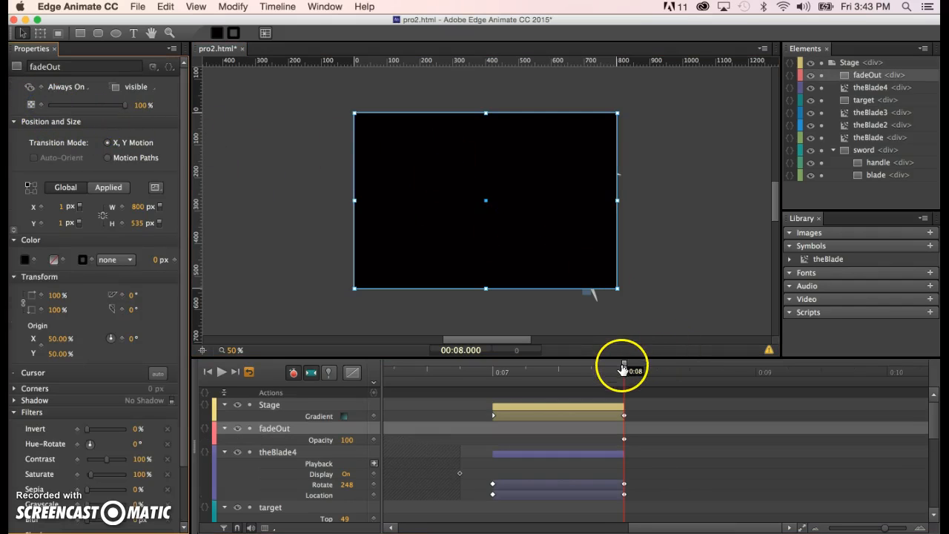
# - Set fadeOut's opacity to 0% at 0:09 to create a one-second opacity transition
pyautogui.click(757, 396)
pyautogui.moveTo(765, 399)
pyautogui.mouseDown()
pyautogui.moveTo(775, 399)
pyautogui.moveTo(754, 400)
pyautogui.mouseUp()
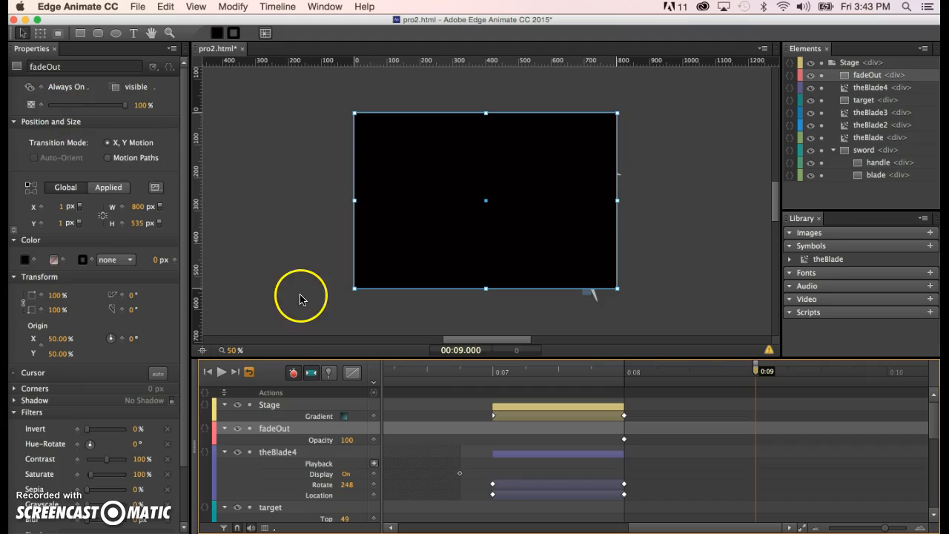
pyautogui.moveTo(125, 108); pyautogui.dragTo(37, 108)
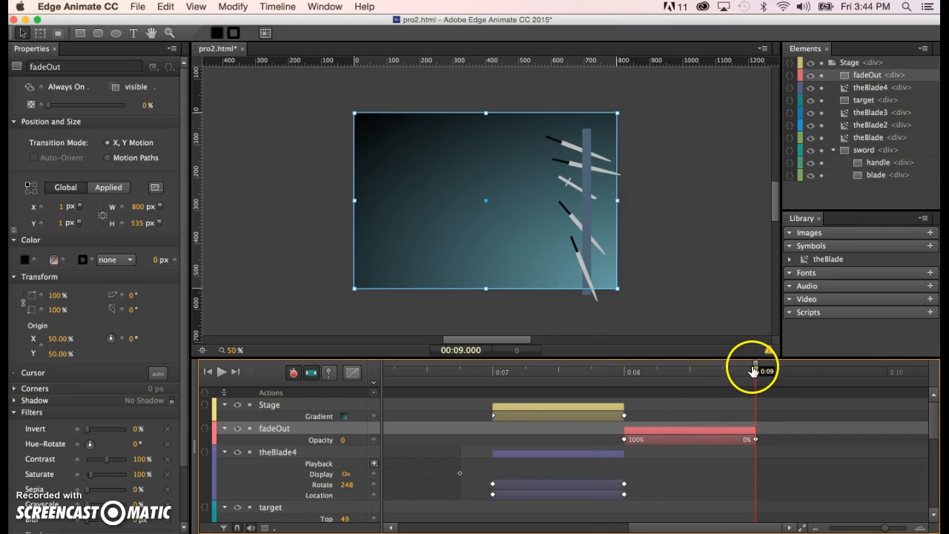
# - Set fadeOut's display to On starting at 0:08 and scrub through the transition to check it
pyautogui.moveTo(755, 370); pyautogui.dragTo(621, 373)
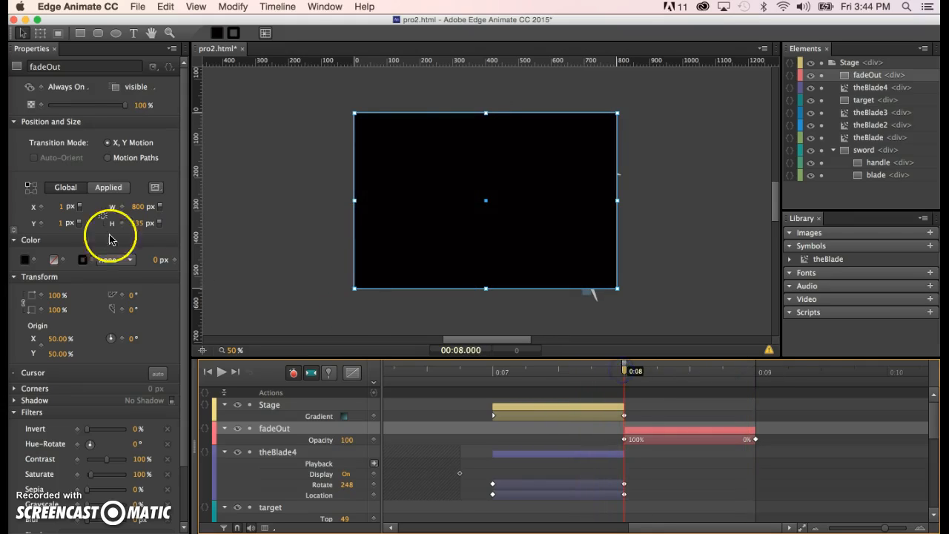
pyautogui.click(58, 88)
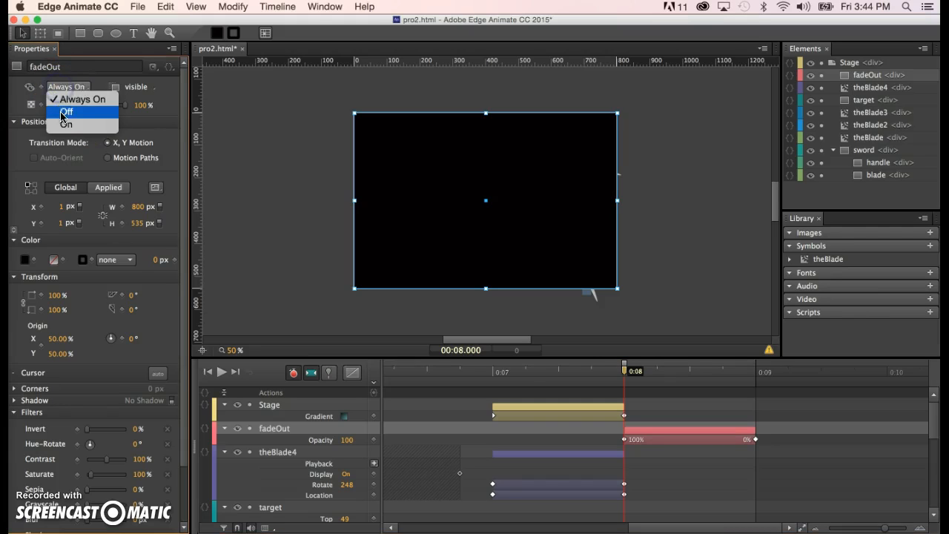
pyautogui.click(66, 124)
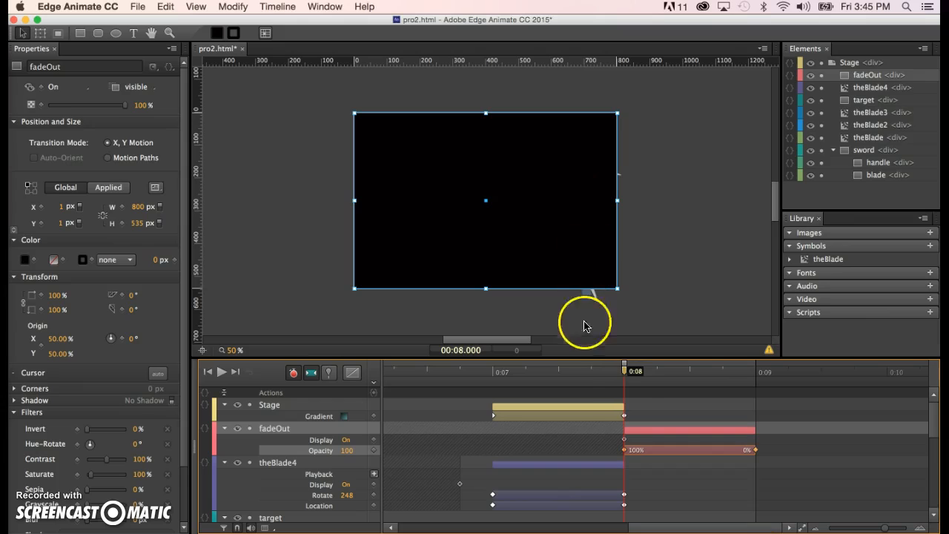
pyautogui.click(588, 373)
pyautogui.moveTo(588, 373); pyautogui.dragTo(691, 399)
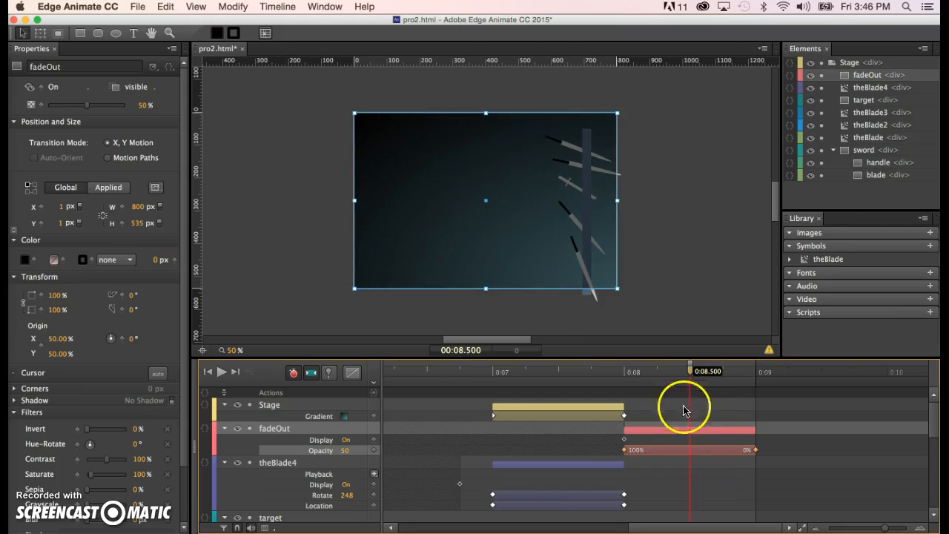
# - Invert fadeOut's opacity transition to run from 0% to 100% and scrub through to 0:09 to check it
pyautogui.click(671, 452)
pyautogui.click(671, 432)
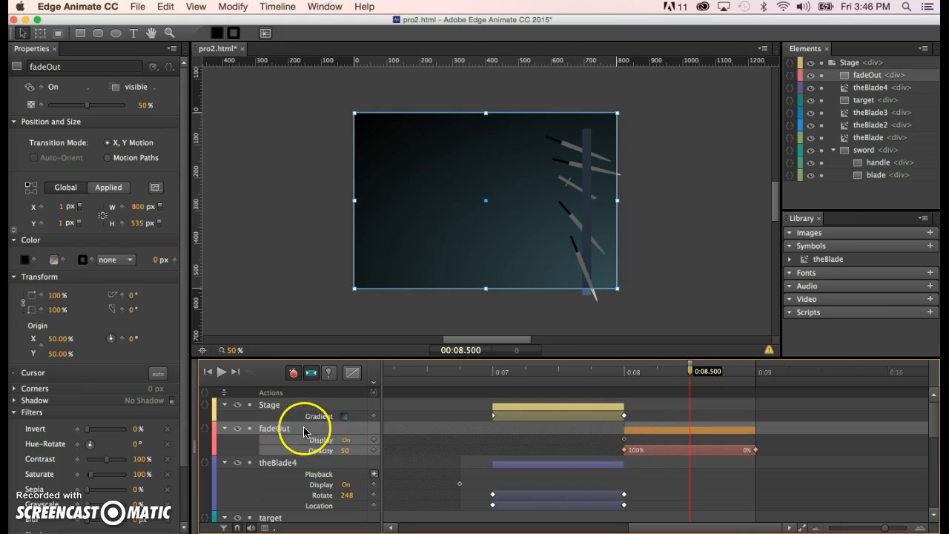
pyautogui.click(664, 451)
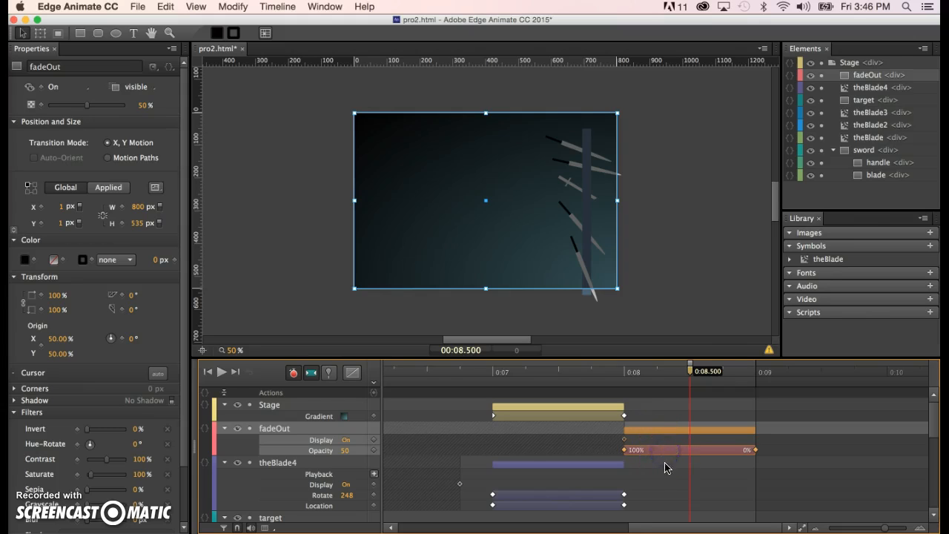
pyautogui.click(705, 308)
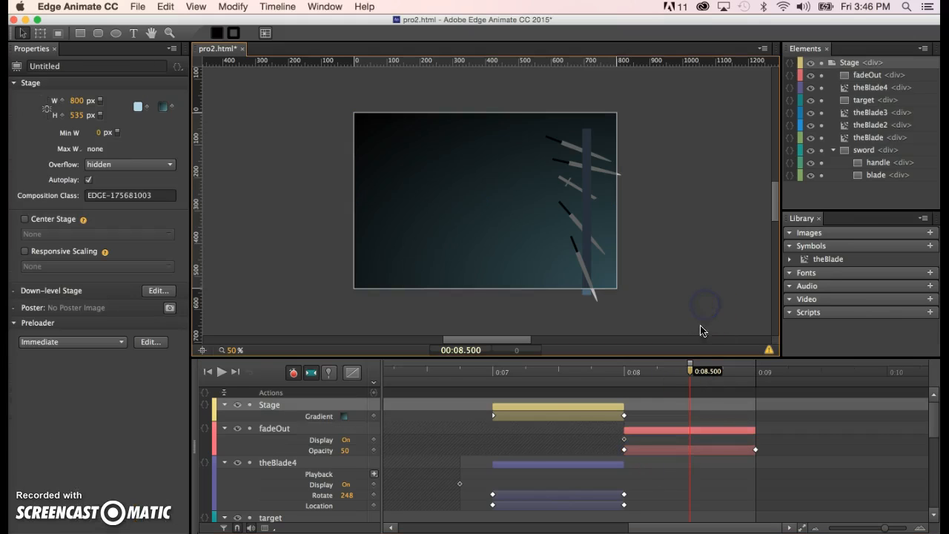
pyautogui.click(664, 451)
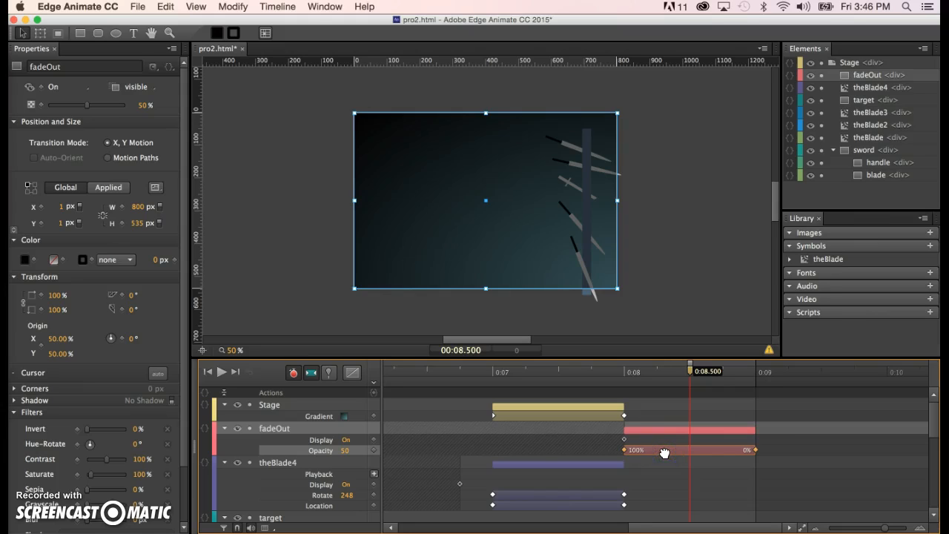
pyautogui.rightClick(664, 453)
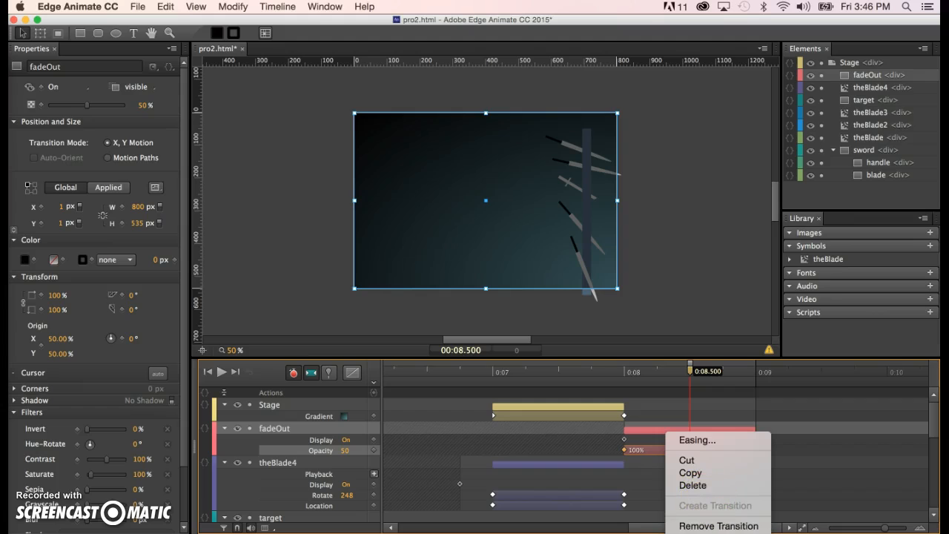
pyautogui.click(716, 532)
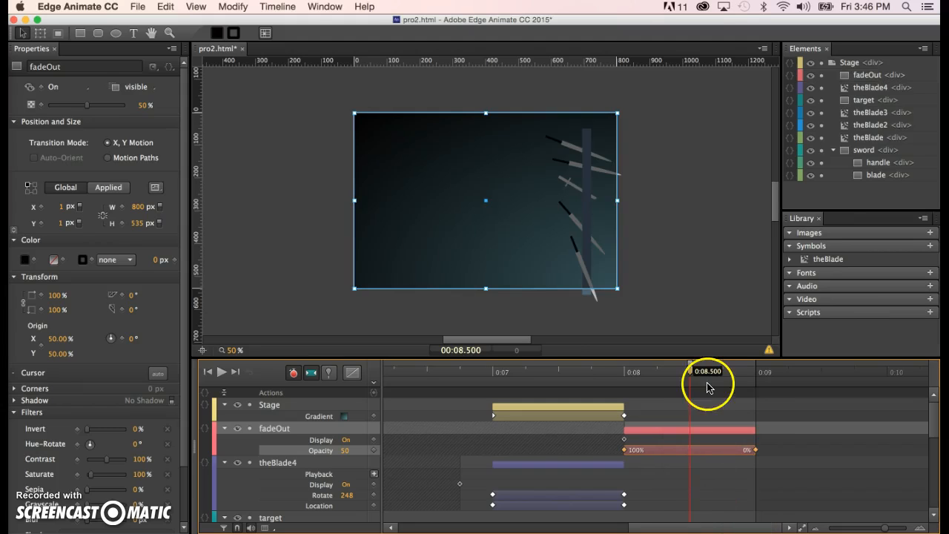
pyautogui.moveTo(690, 375); pyautogui.dragTo(640, 381)
pyautogui.moveTo(677, 389); pyautogui.dragTo(757, 396)
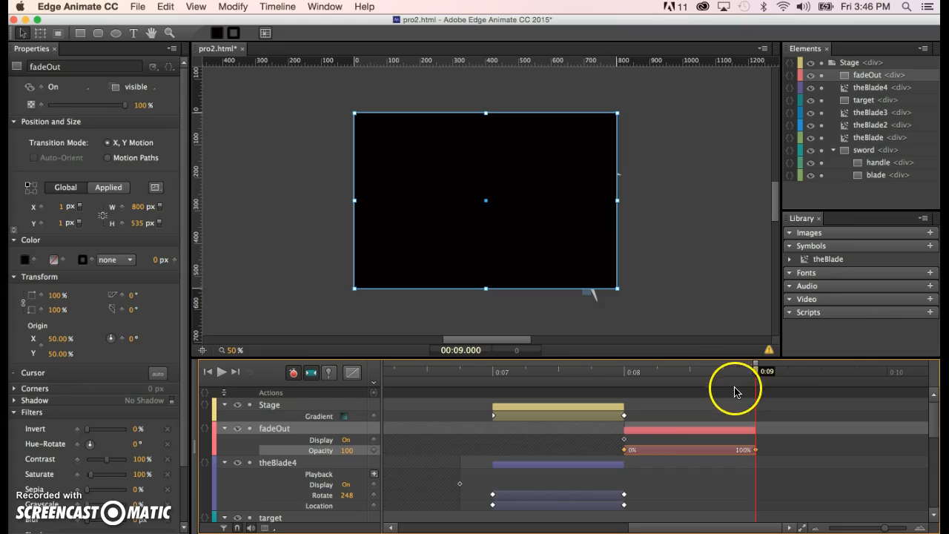
# - Insert one second of blank time (00:01.000) at the start of the timeline, at 0:00
pyautogui.moveTo(756, 371); pyautogui.dragTo(7, 364)
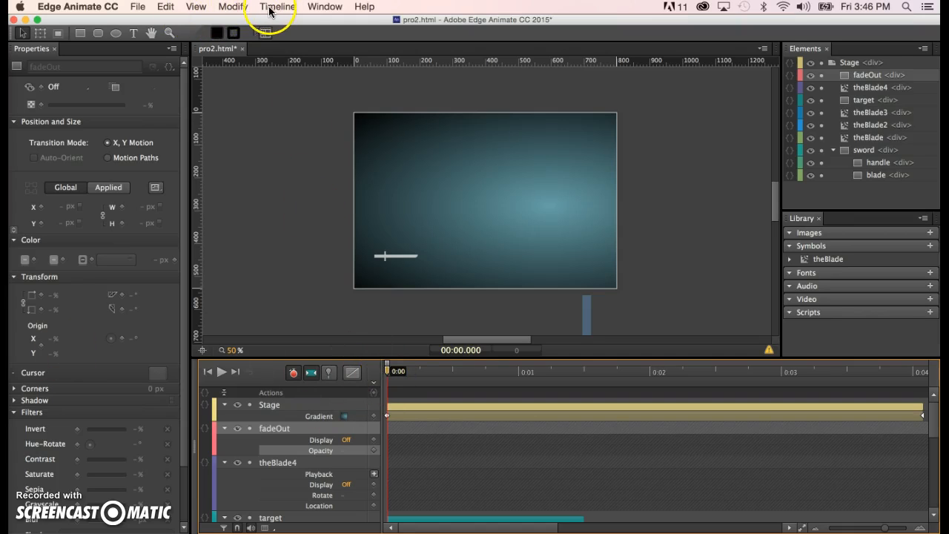
pyautogui.click(224, 8)
pyautogui.moveTo(279, 7)
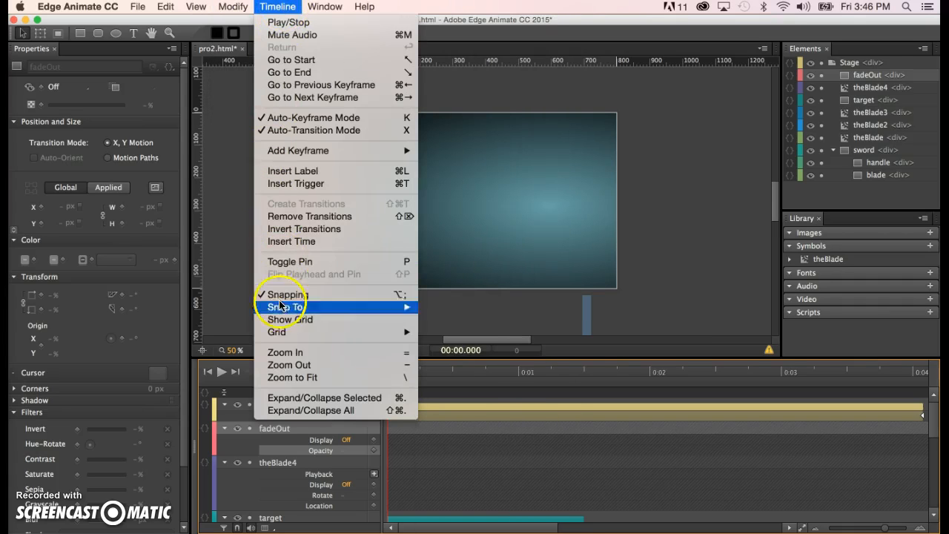
pyautogui.click(300, 241)
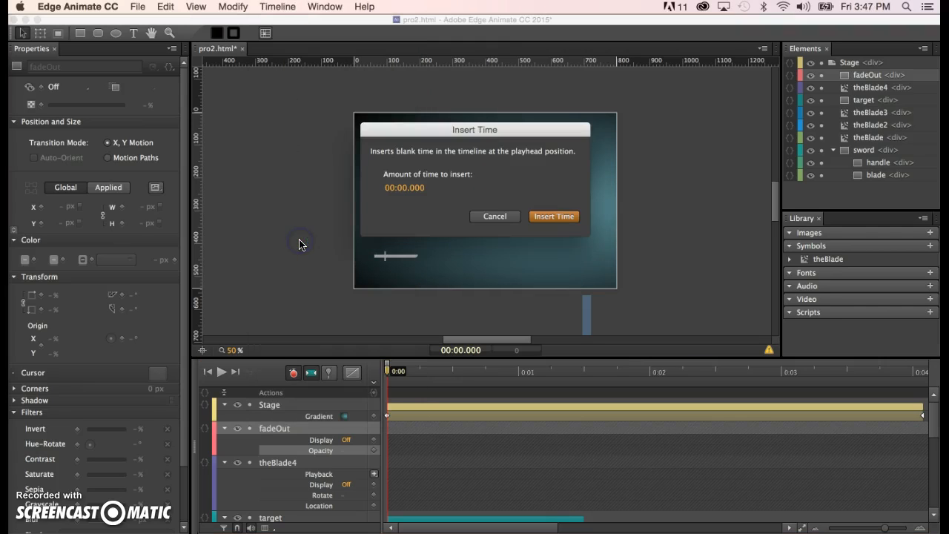
pyautogui.click(406, 188)
pyautogui.click(409, 189)
pyautogui.write('1')
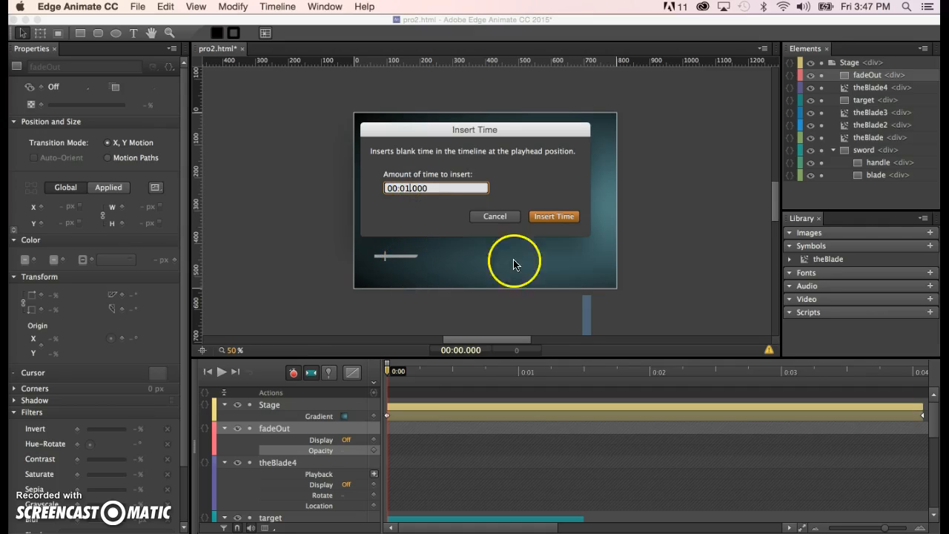
pyautogui.click(556, 217)
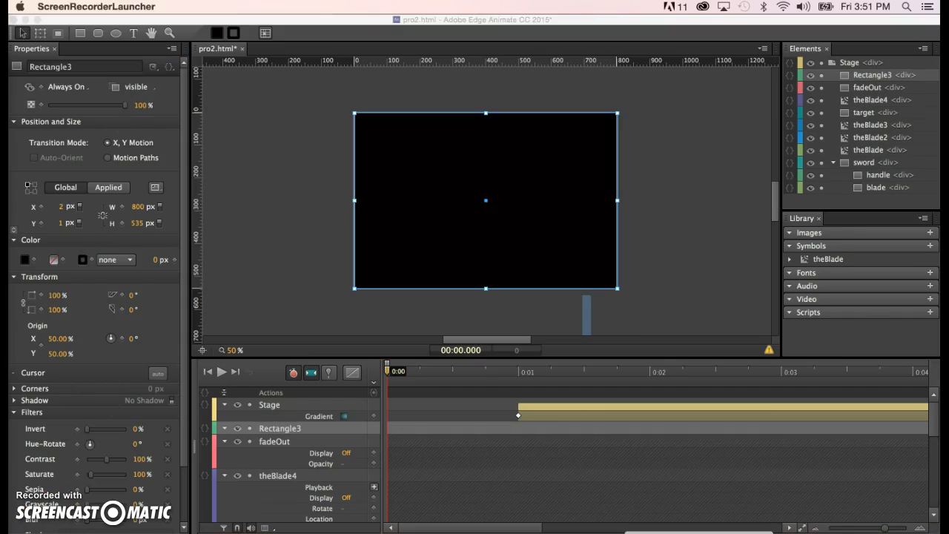
# - Rename the black rectangle Rectangle3 as FADE_IN
pyautogui.click(395, 240)
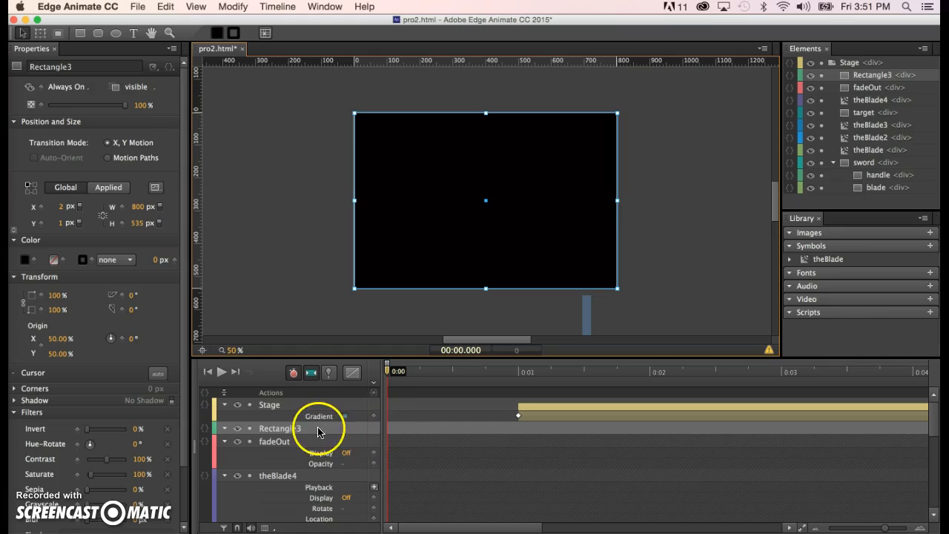
pyautogui.doubleClick(293, 428)
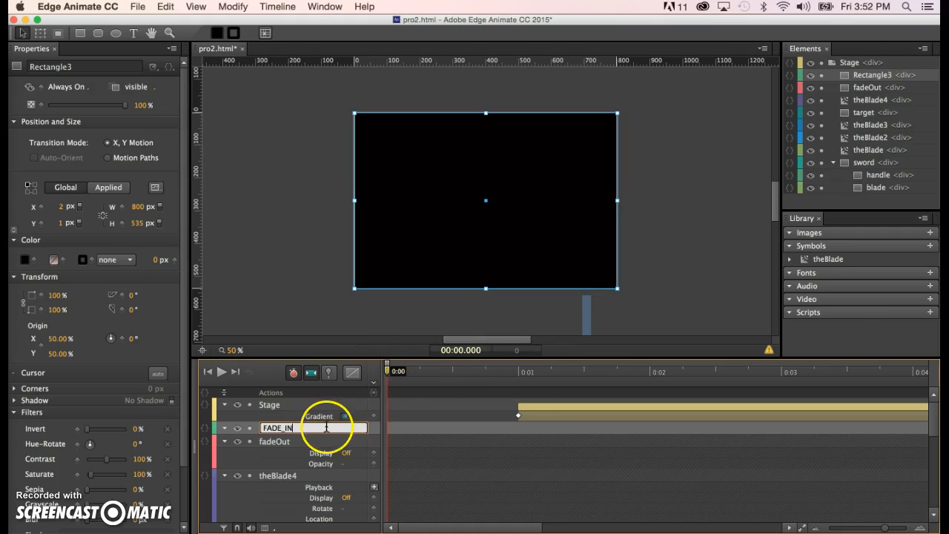
pyautogui.press('Return')
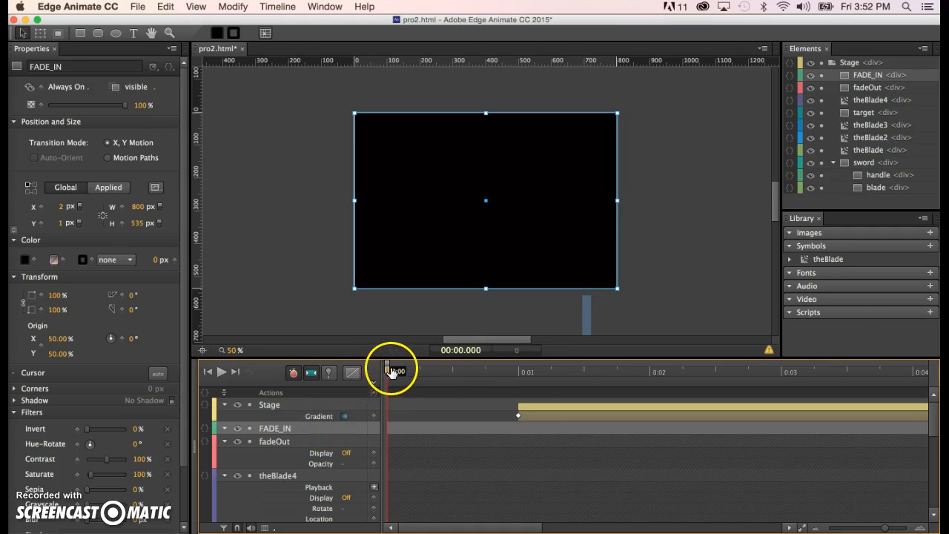
# - Add a 100% opacity keyframe to the FADE_IN rectangle at 0:00
pyautogui.moveTo(389, 372)
pyautogui.mouseDown()
pyautogui.moveTo(424, 373)
pyautogui.moveTo(372, 377)
pyautogui.mouseUp()
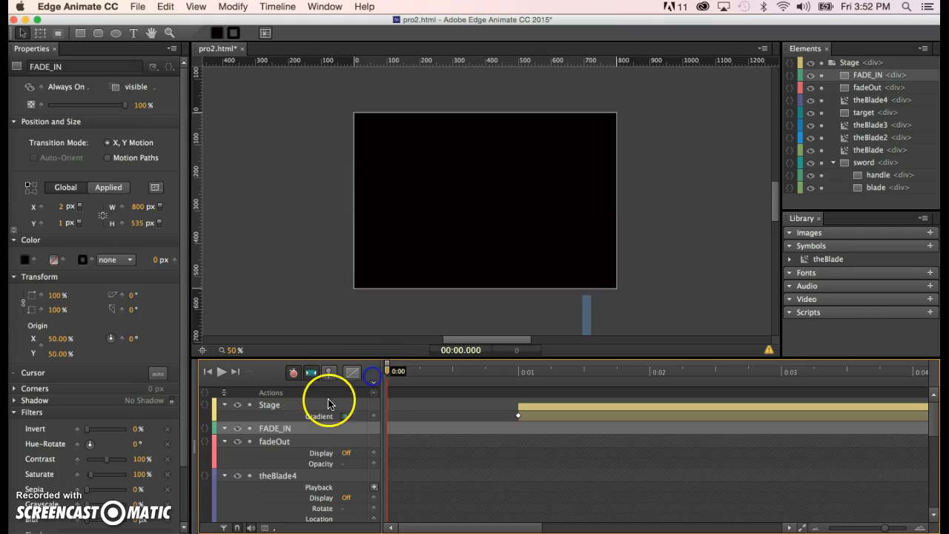
pyautogui.click(436, 239)
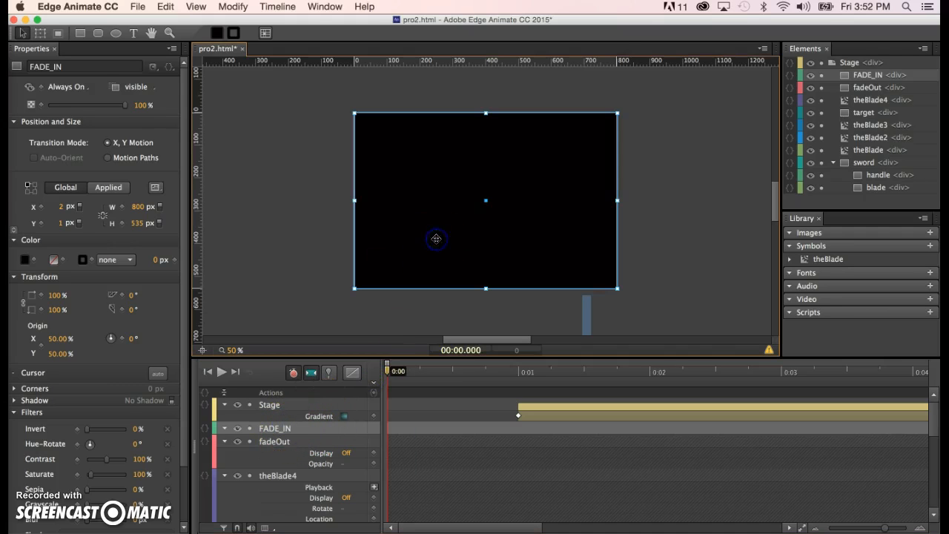
pyautogui.click(41, 106)
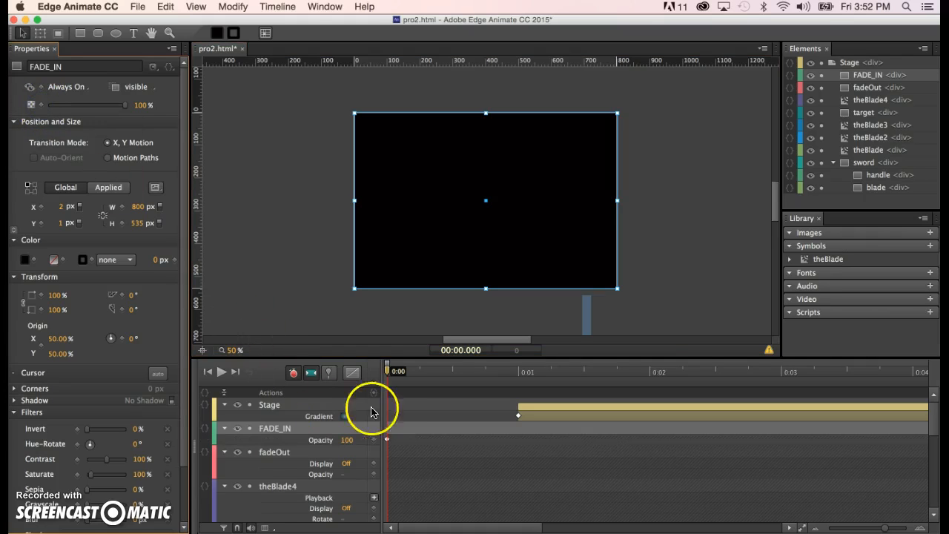
# - Set FADE_IN's opacity to 0% at 0:01 to create a one-second fade-in transition
pyautogui.moveTo(387, 371); pyautogui.dragTo(517, 374)
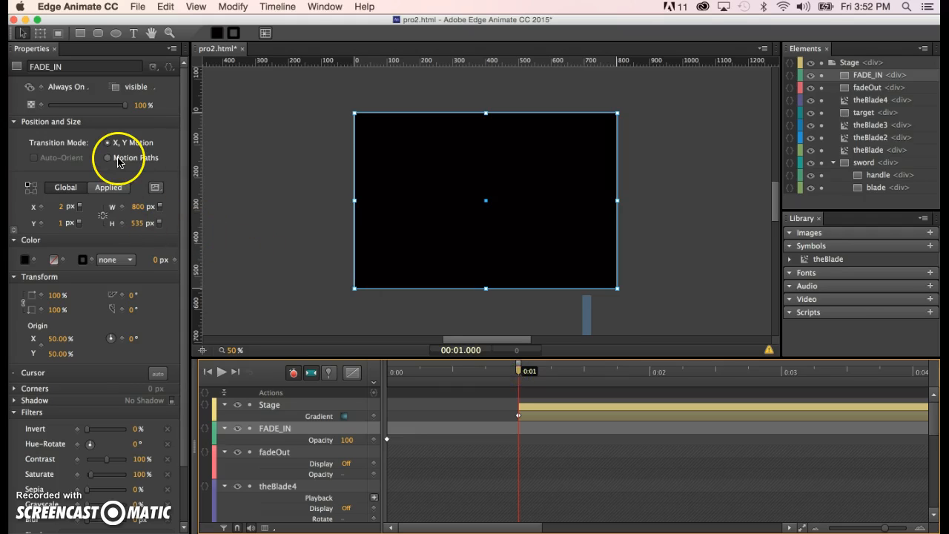
pyautogui.click(124, 106)
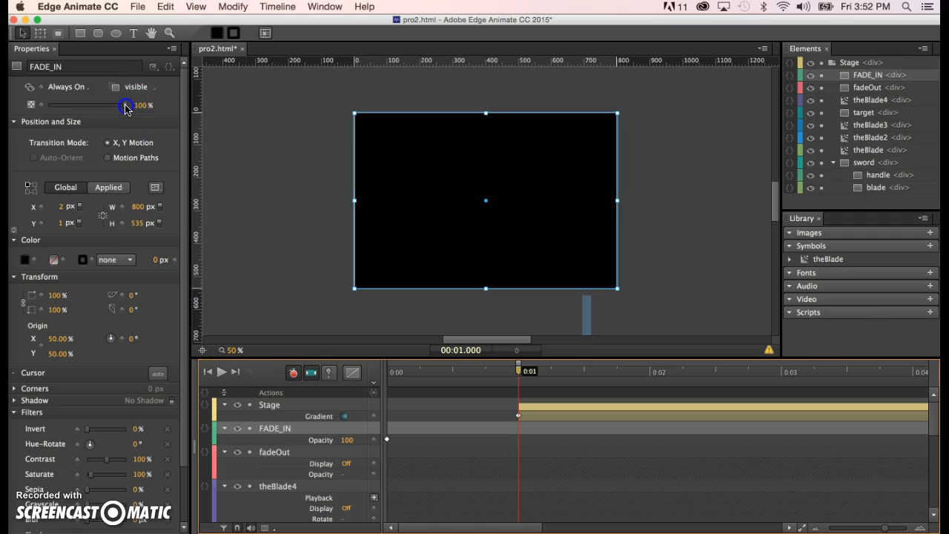
pyautogui.moveTo(125, 106); pyautogui.dragTo(29, 107)
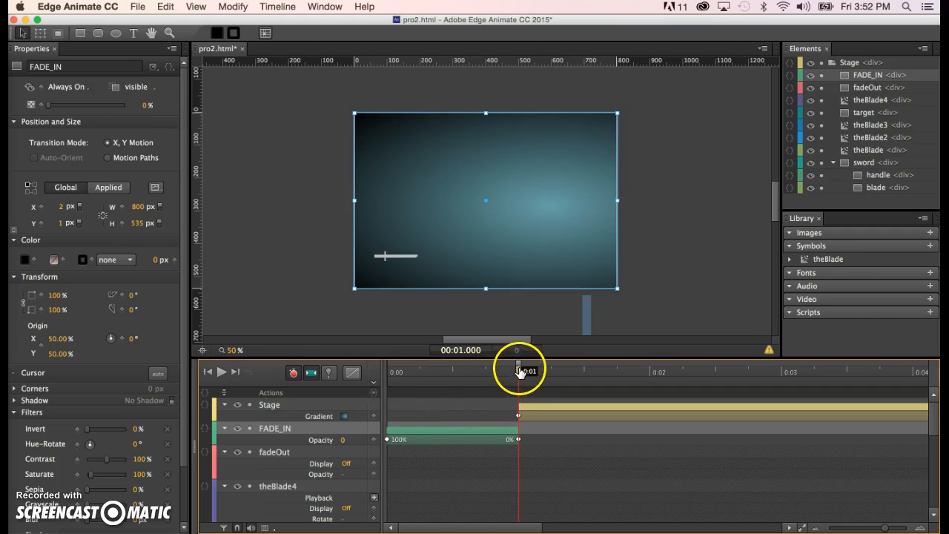
# - Play the animation from 0:00 to the end to check the fade-in and fade-out
pyautogui.click(382, 372)
pyautogui.press('space')
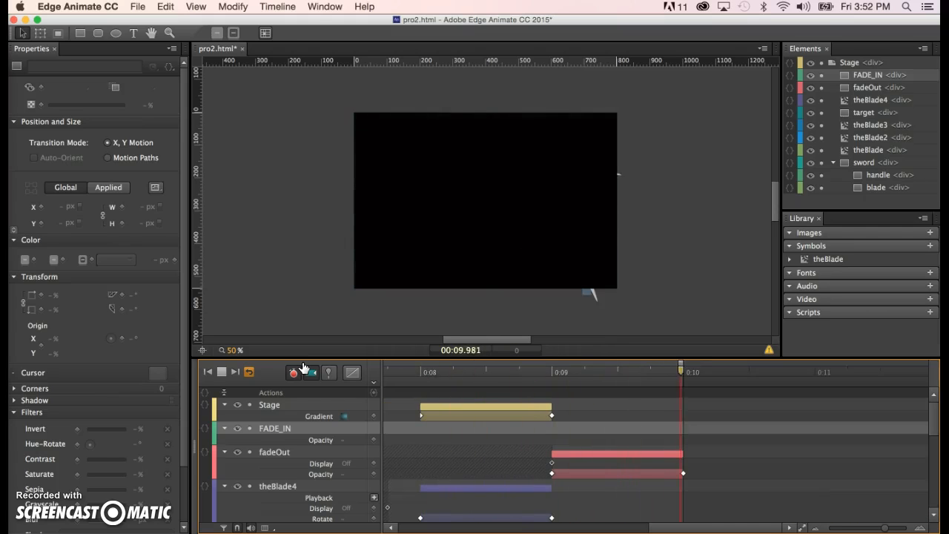
pyautogui.click(299, 213)
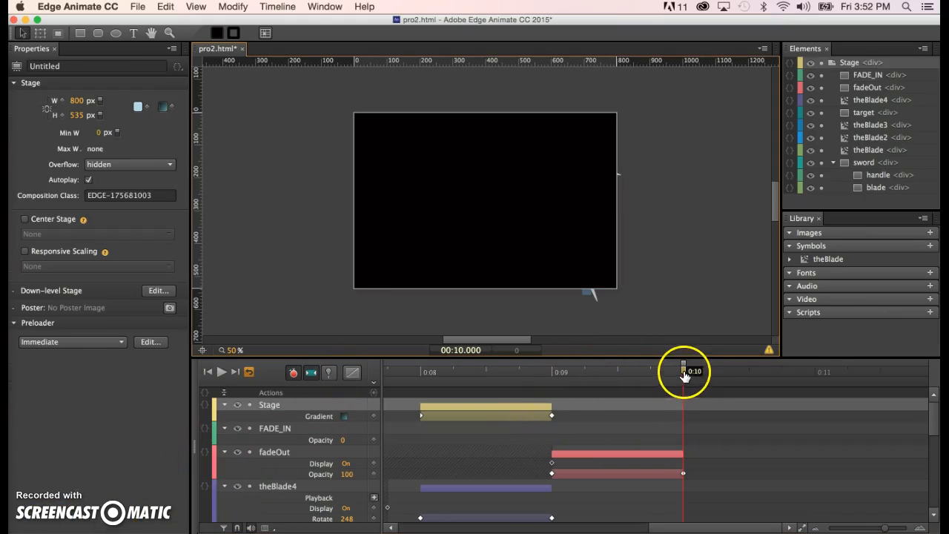
# - Place the playhead at 0:10, where the fadeOut transition ends, and add a timeline trigger there
pyautogui.moveTo(683, 375)
pyautogui.mouseDown()
pyautogui.moveTo(464, 380)
pyautogui.moveTo(684, 377)
pyautogui.mouseUp()
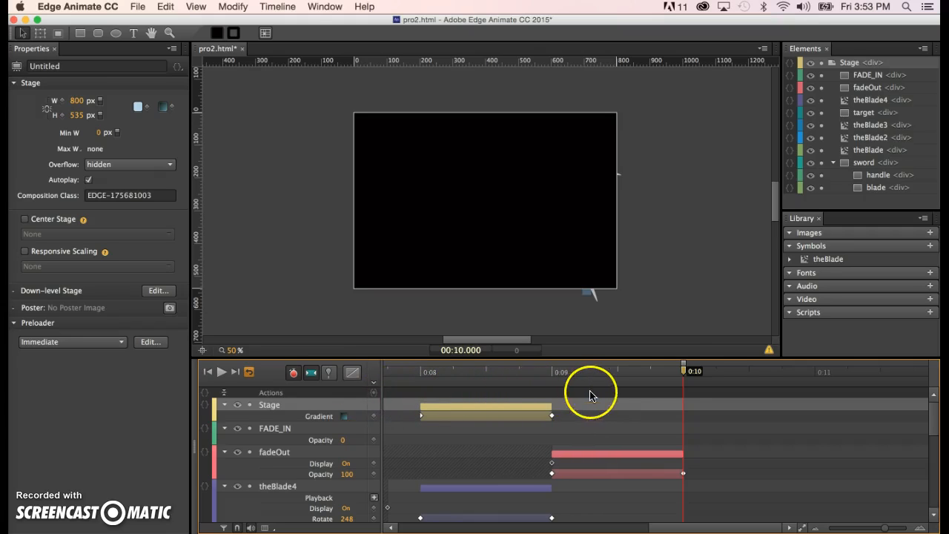
pyautogui.moveTo(685, 372)
pyautogui.mouseDown()
pyautogui.moveTo(634, 373)
pyautogui.moveTo(690, 377)
pyautogui.mouseUp()
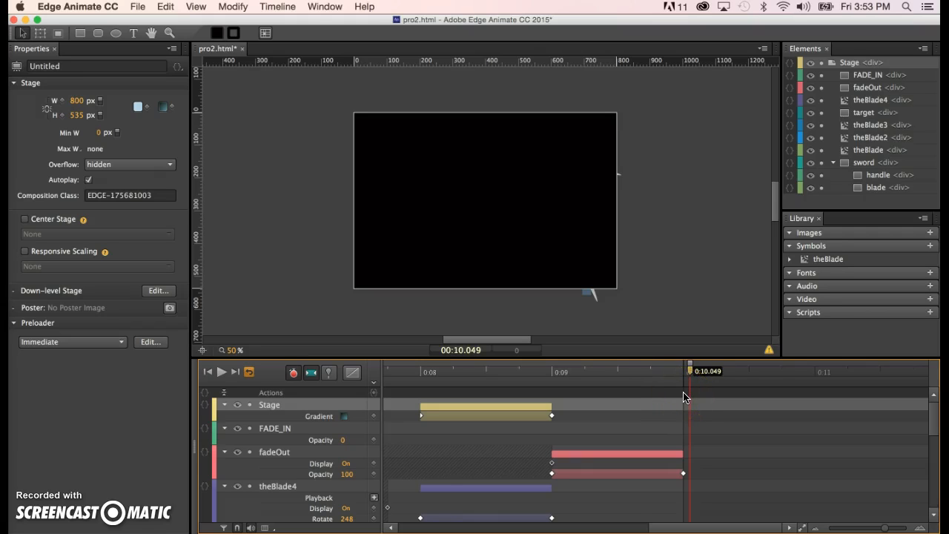
pyautogui.moveTo(694, 373); pyautogui.dragTo(685, 375)
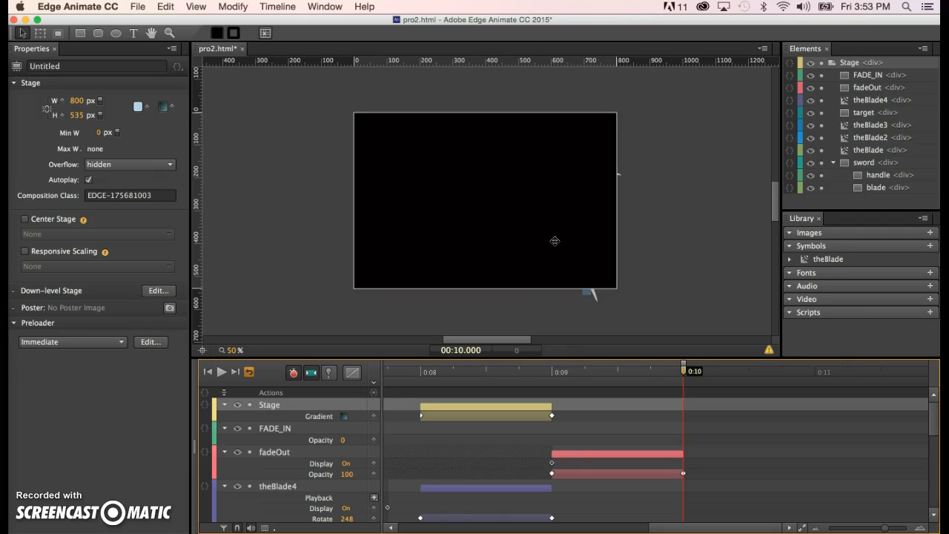
pyautogui.moveTo(665, 371)
pyautogui.mouseDown()
pyautogui.moveTo(635, 373)
pyautogui.moveTo(683, 372)
pyautogui.mouseUp()
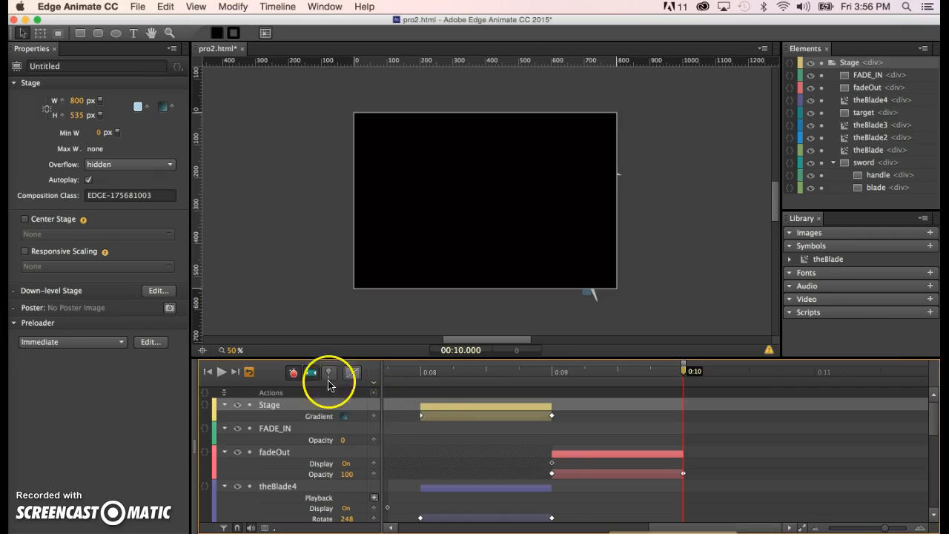
pyautogui.click(374, 394)
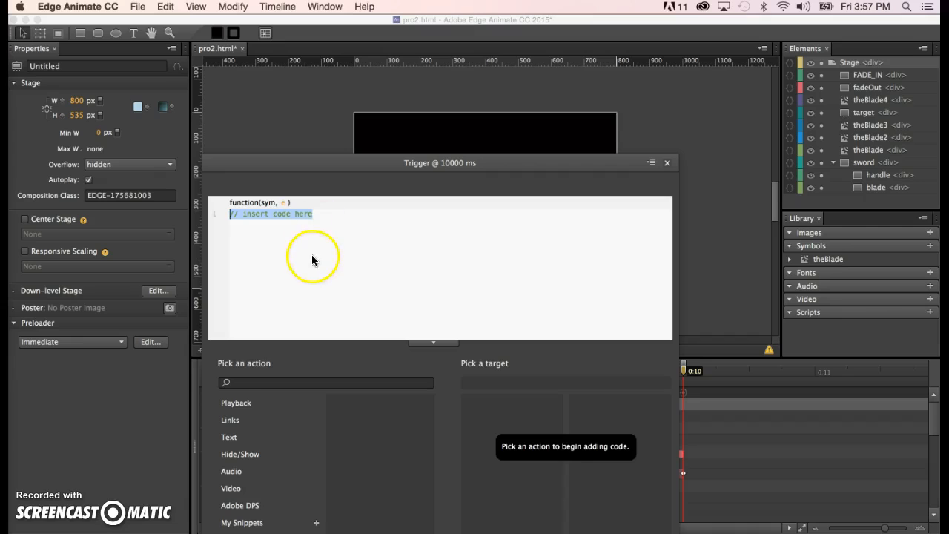
# - Give the 10000 ms trigger a Play playback action targeting the Stage (sym.play();) and close the code editor
pyautogui.click(237, 405)
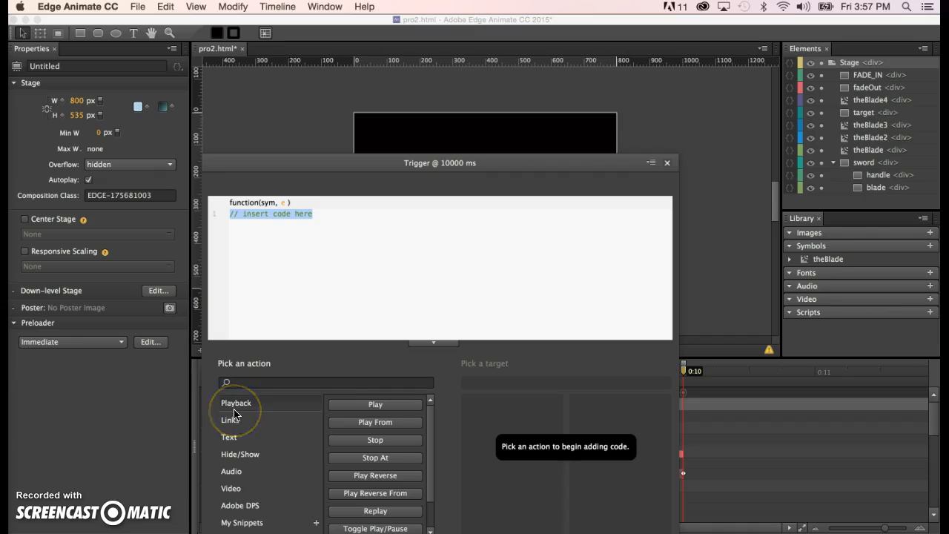
pyautogui.click(376, 405)
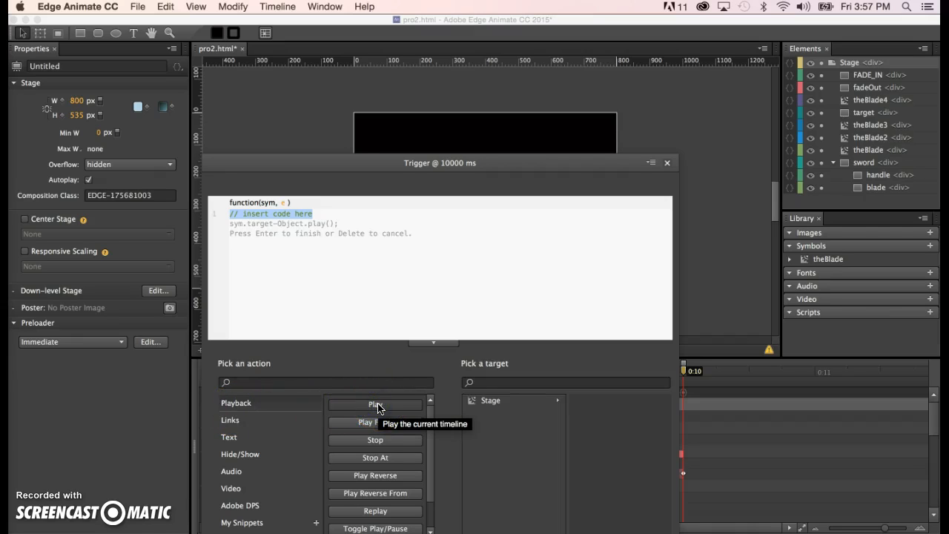
pyautogui.click(480, 403)
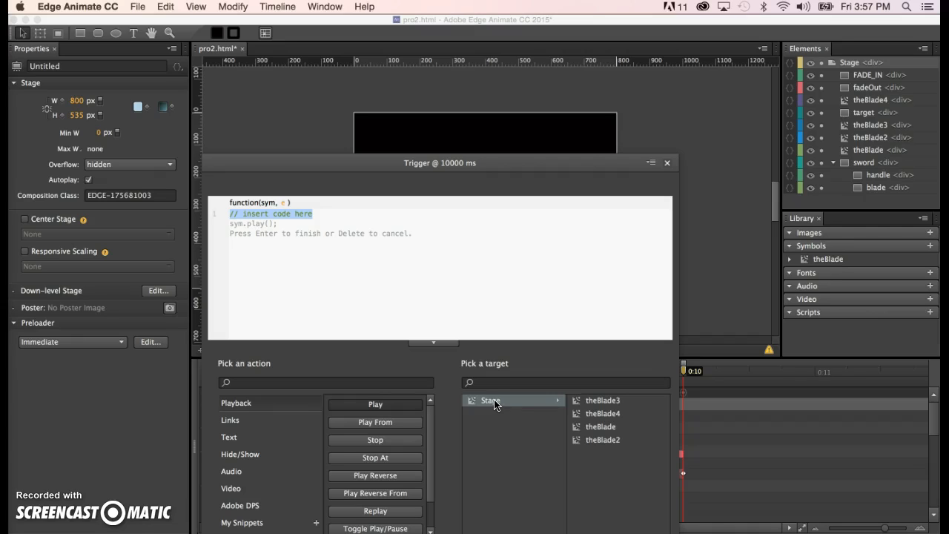
pyautogui.press('Return')
pyautogui.click(279, 250)
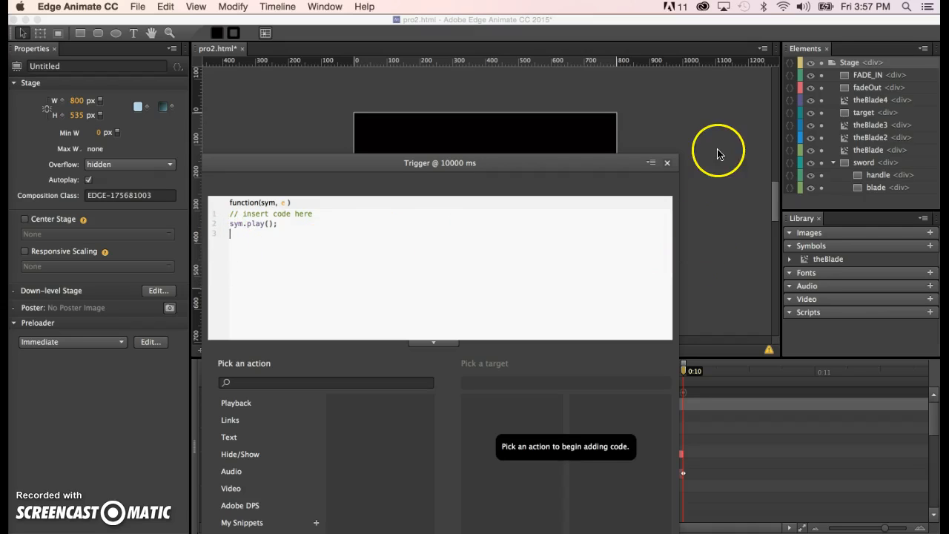
pyautogui.click(667, 164)
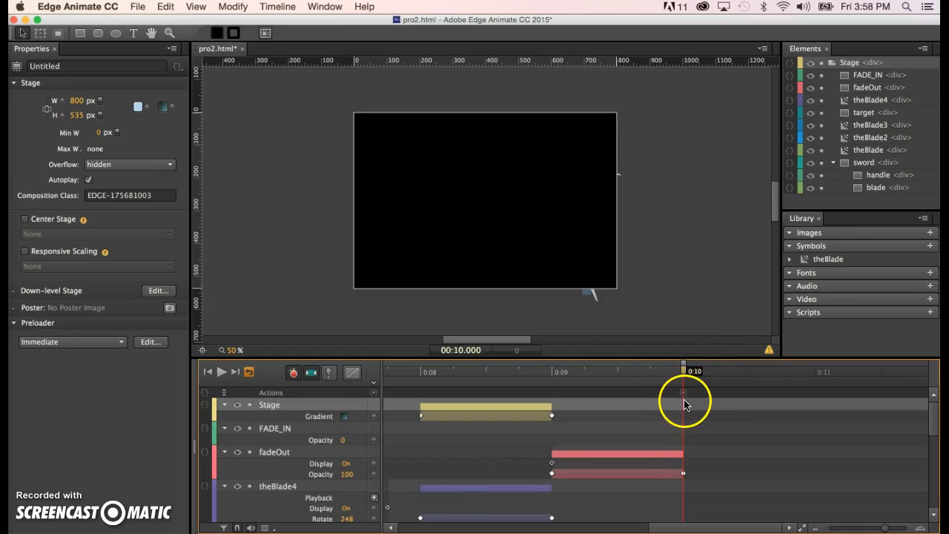
# - Preview the composition in Chrome and watch it run through to check the fades and looping
pyautogui.press('super+Return')
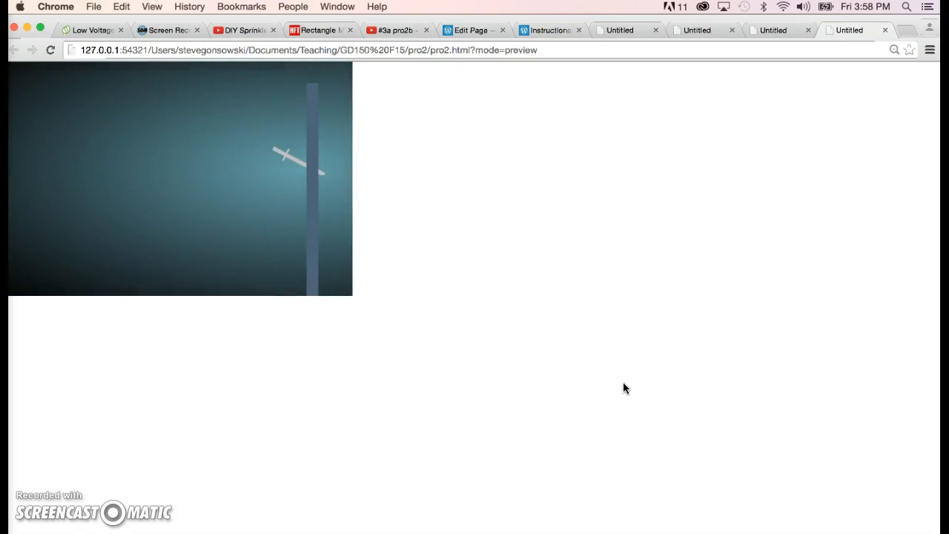
pyautogui.click(637, 419)
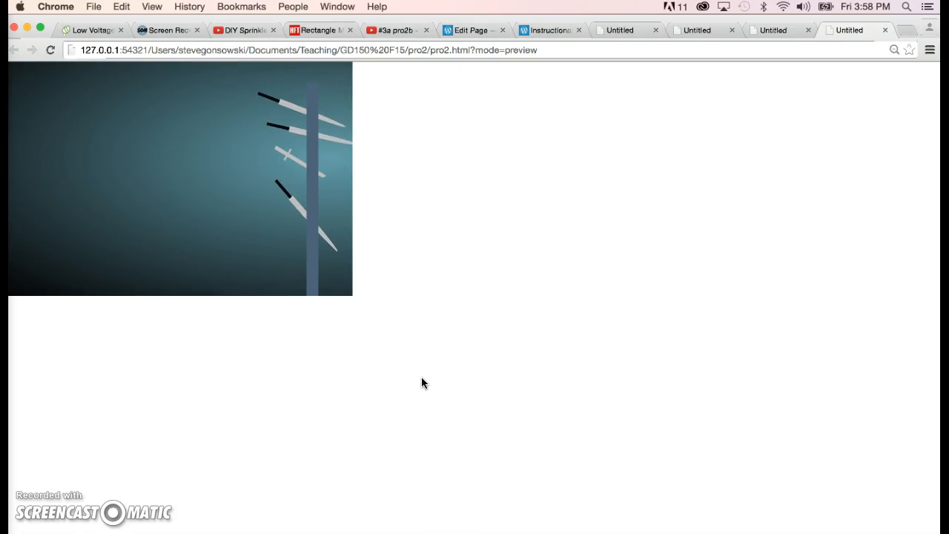
pyautogui.click(410, 408)
pyautogui.click(137, 467)
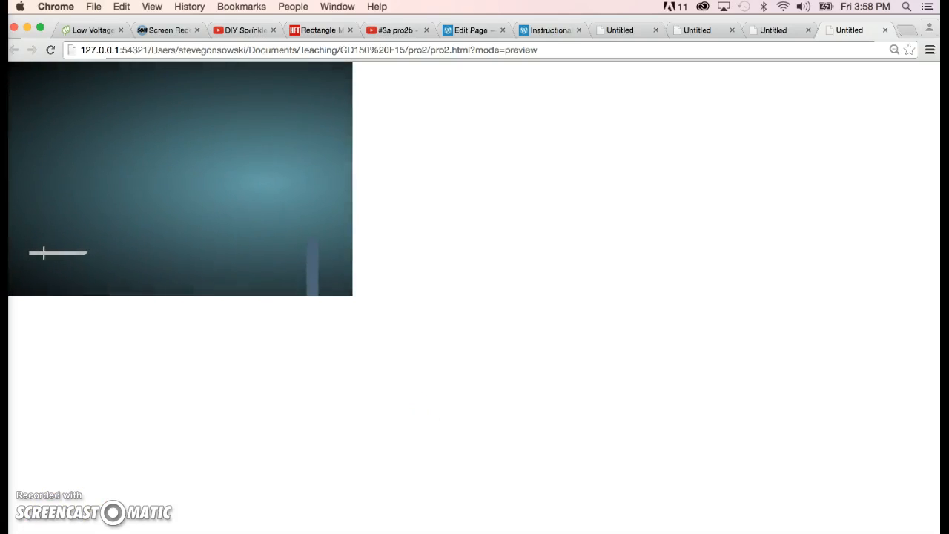